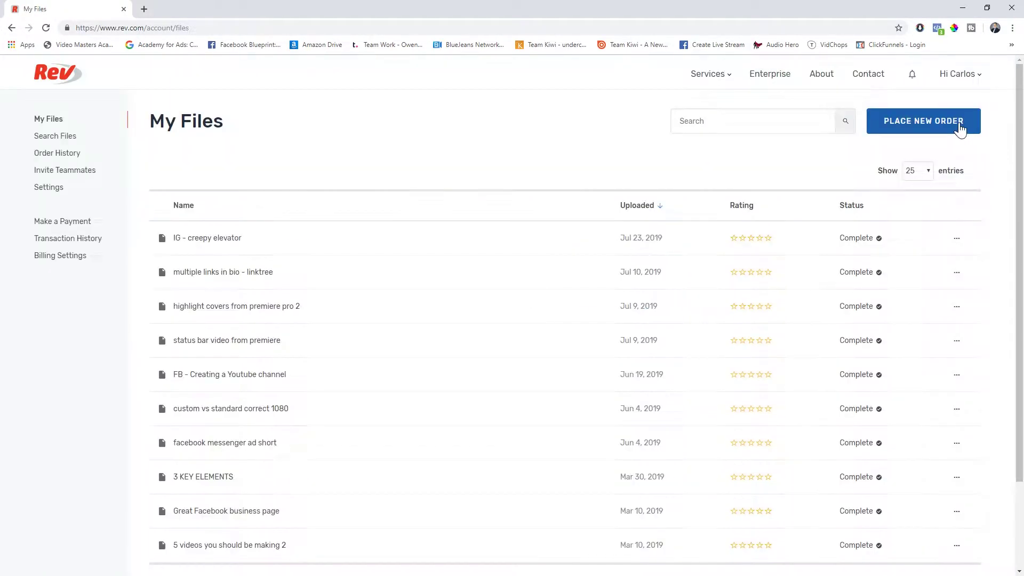
Upload 'status bar video from premiere.mp4' to Rev as a SubRip (.srt) captions order
mouse_move(958, 129)
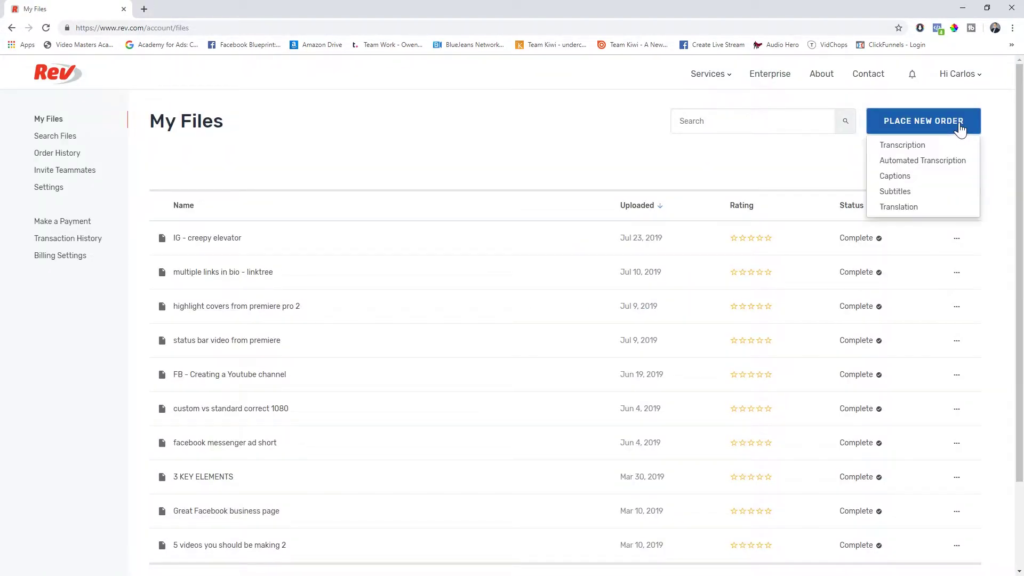
left_click(916, 176)
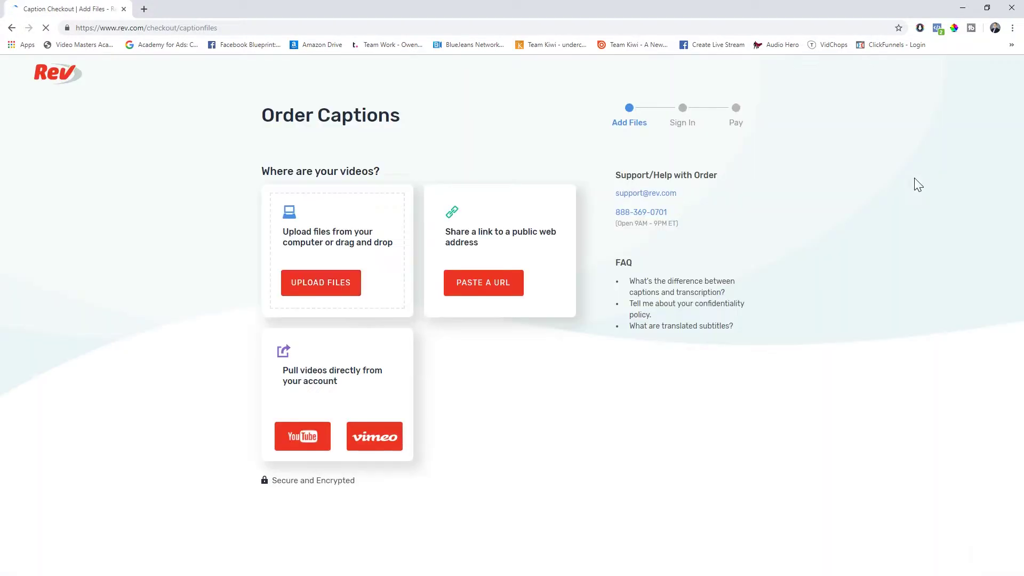
left_click(300, 291)
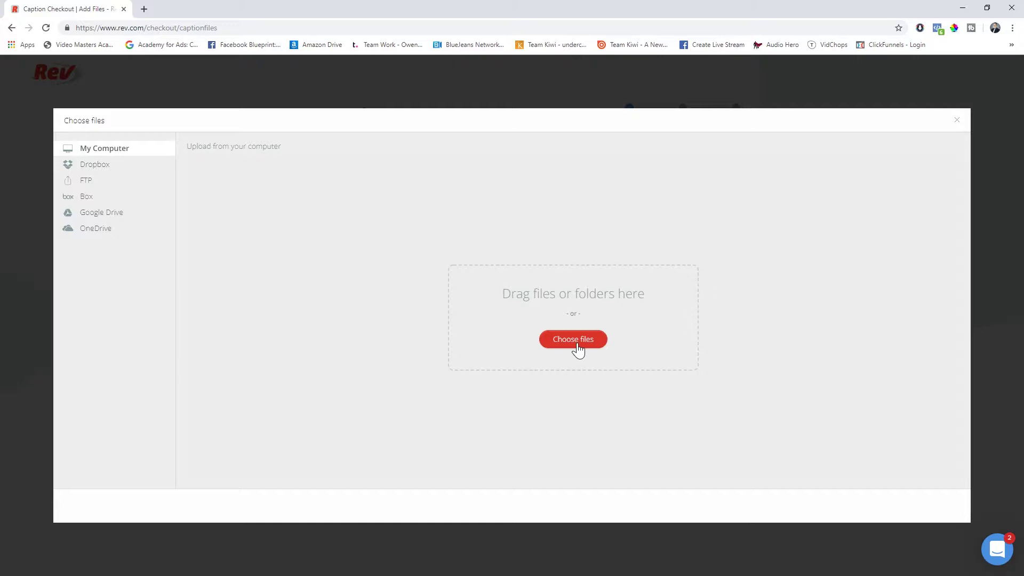
left_click(576, 341)
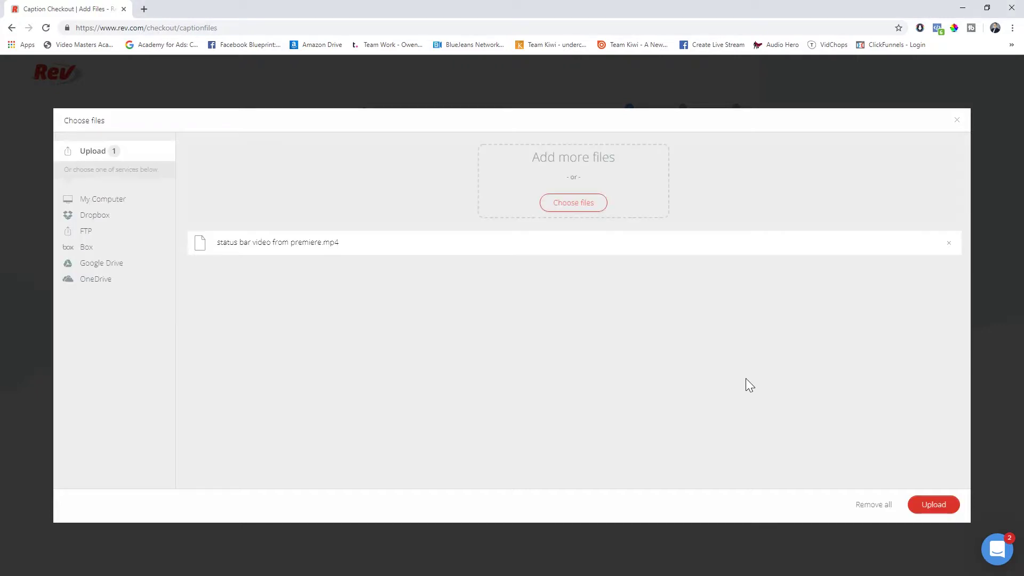
left_click(934, 505)
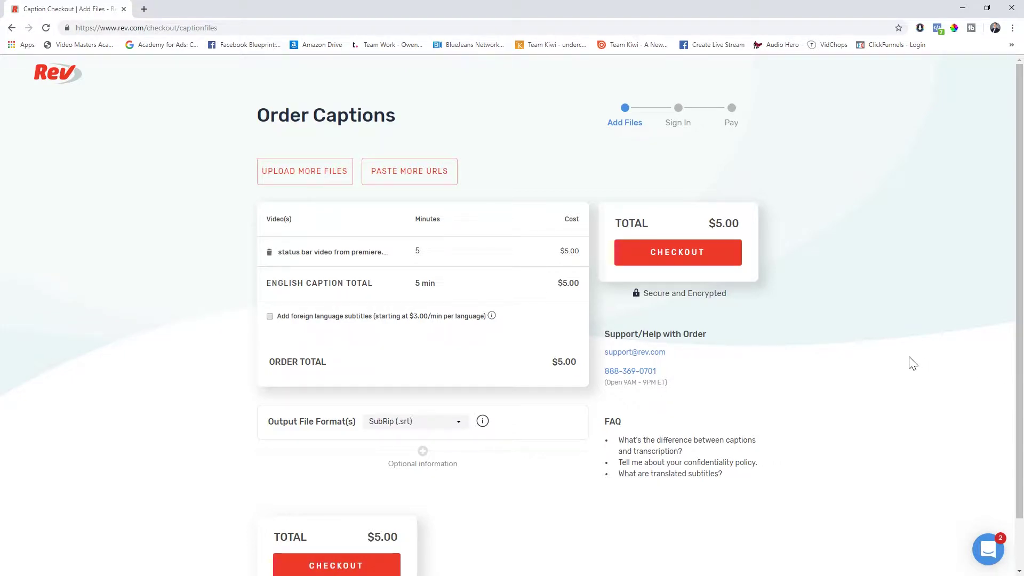
scroll(912, 362, "down", 1)
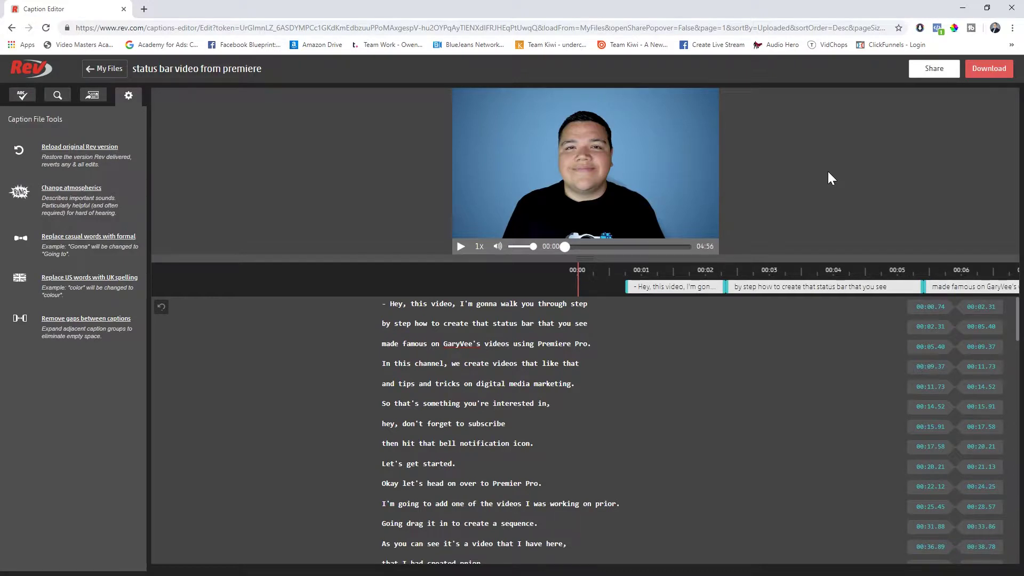
Preview the finished captions in Rev's editor and bring up the SubRip (.srt) download options
left_click(461, 246)
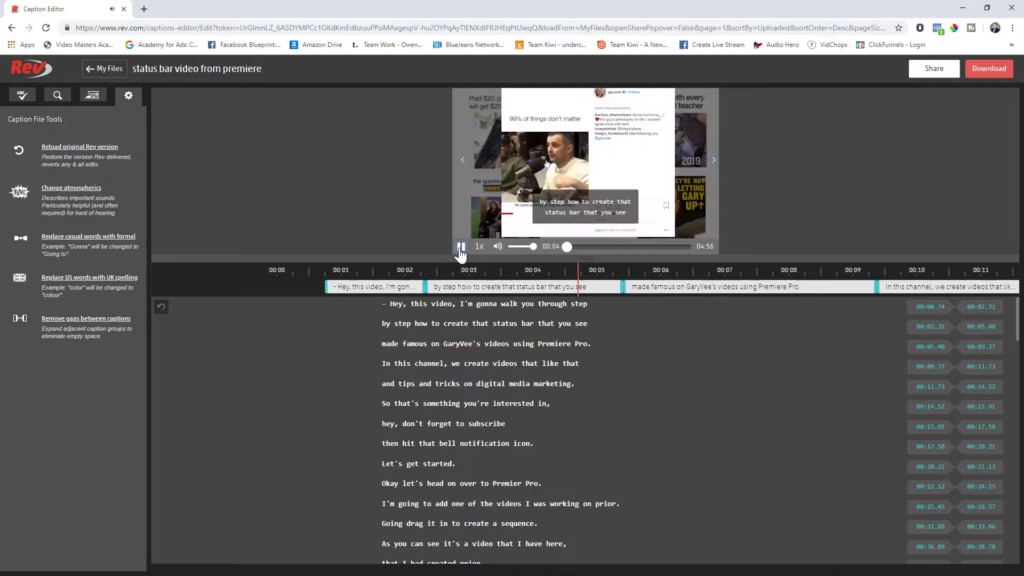
left_click(461, 247)
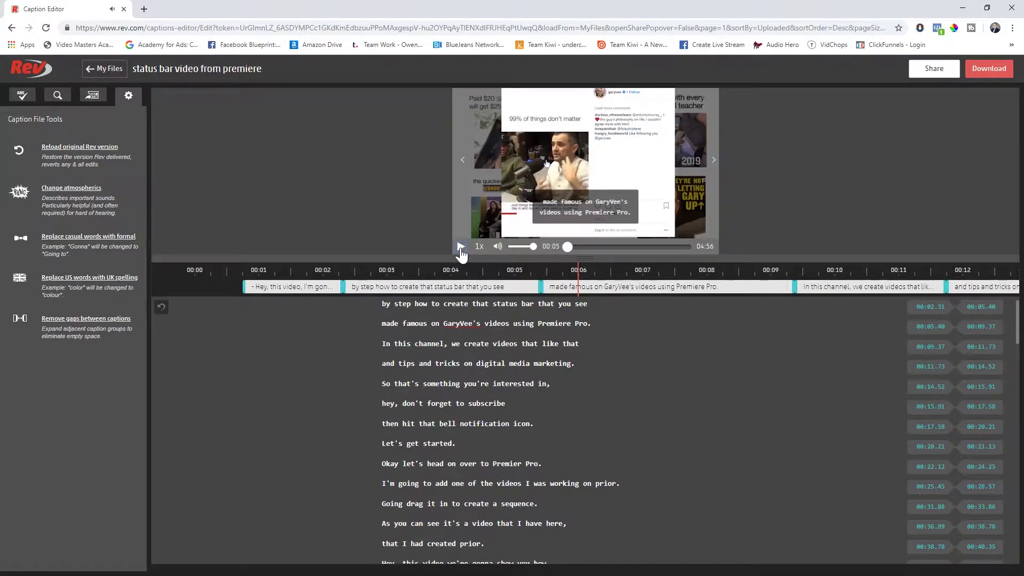
scroll(694, 375, "down", 5)
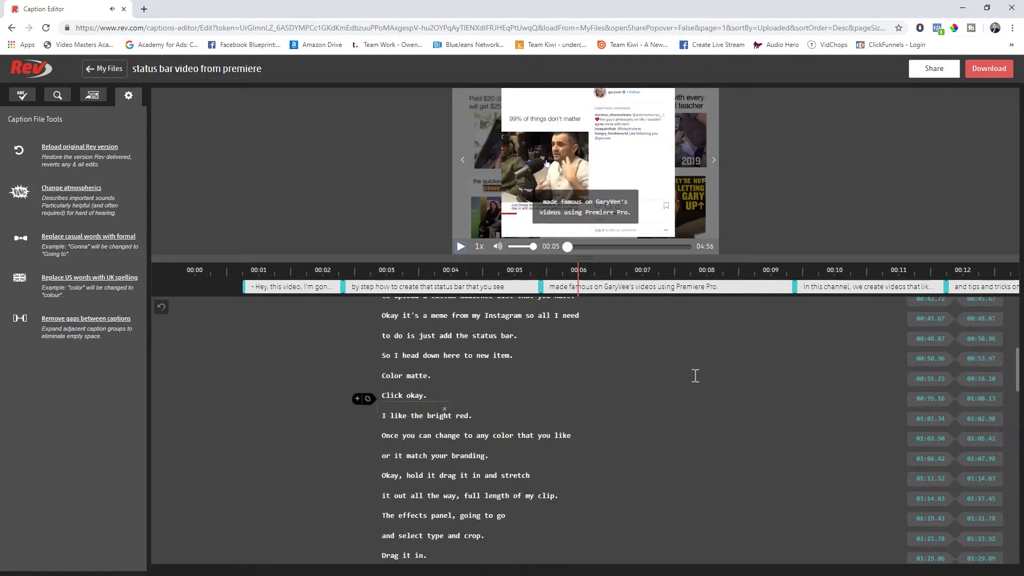
scroll(697, 369, "up", 5)
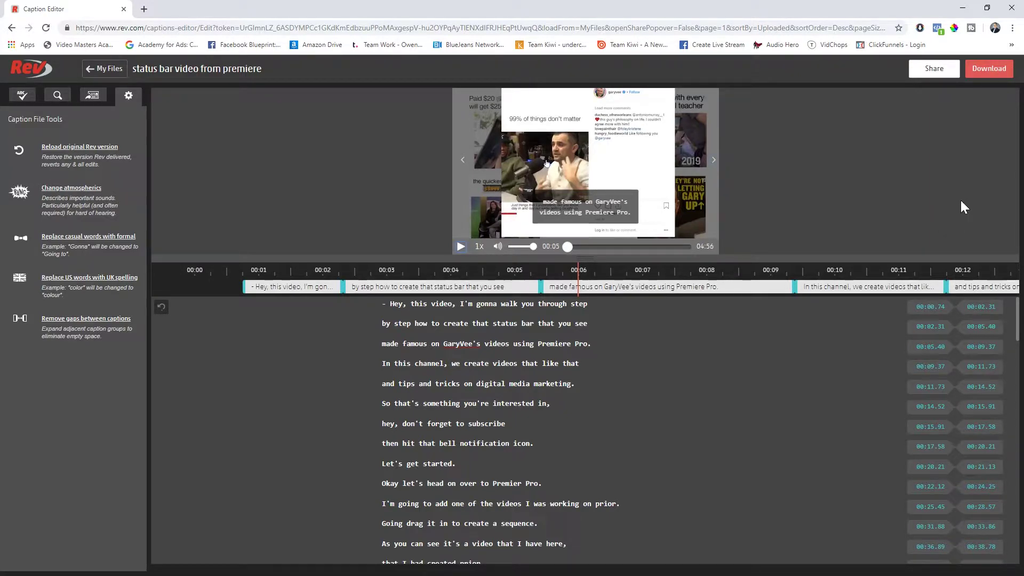
left_click(988, 69)
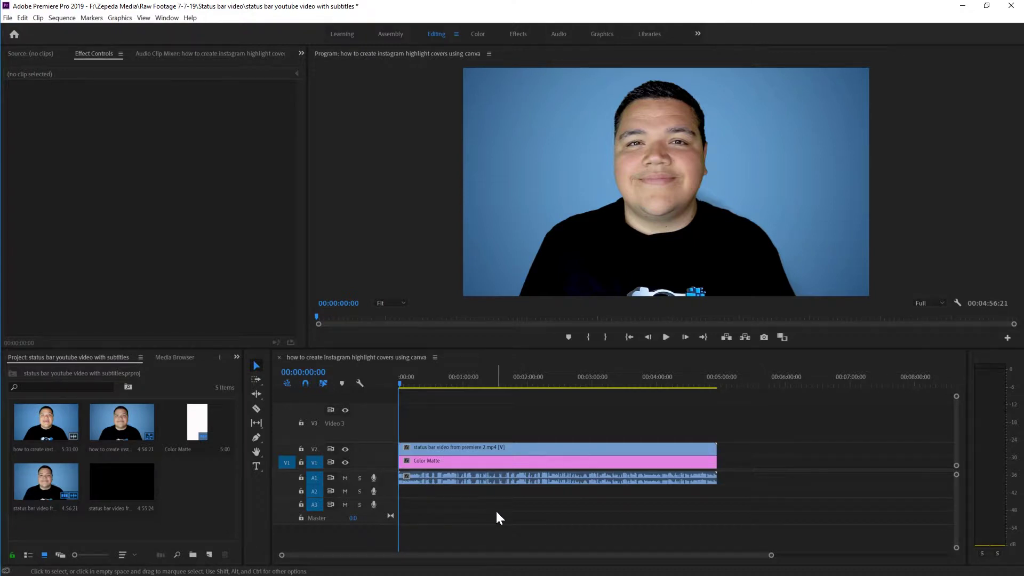
Import the downloaded .srt into the Premiere project and place it on Video 3
key("alt+Tab")
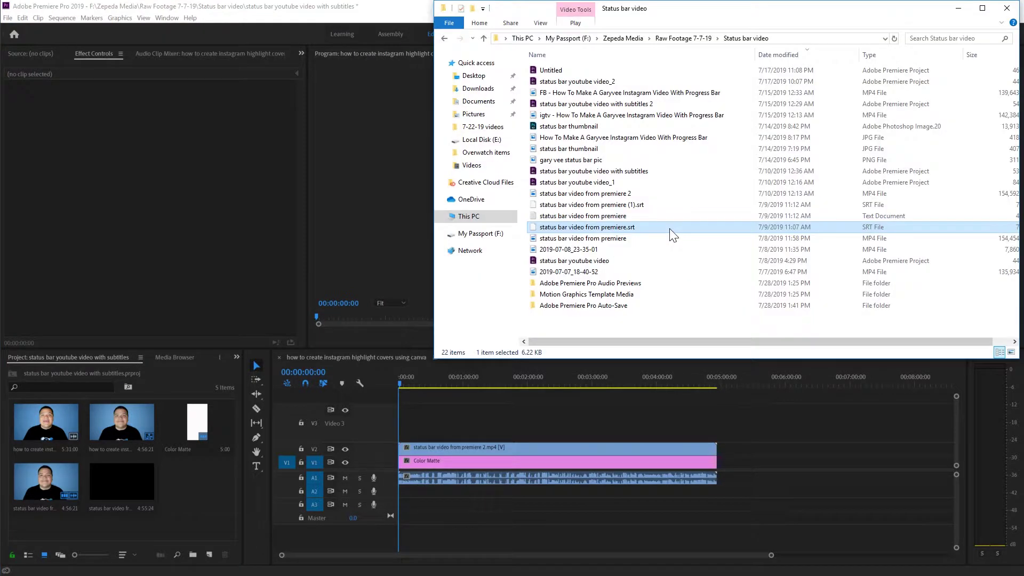
left_click_drag(673, 226, 187, 496)
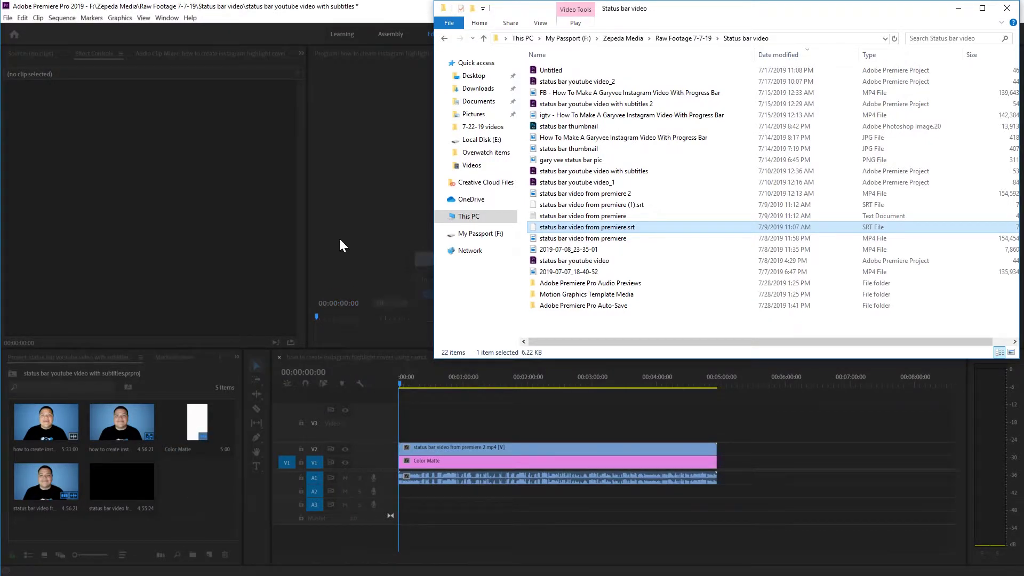
left_click(374, 18)
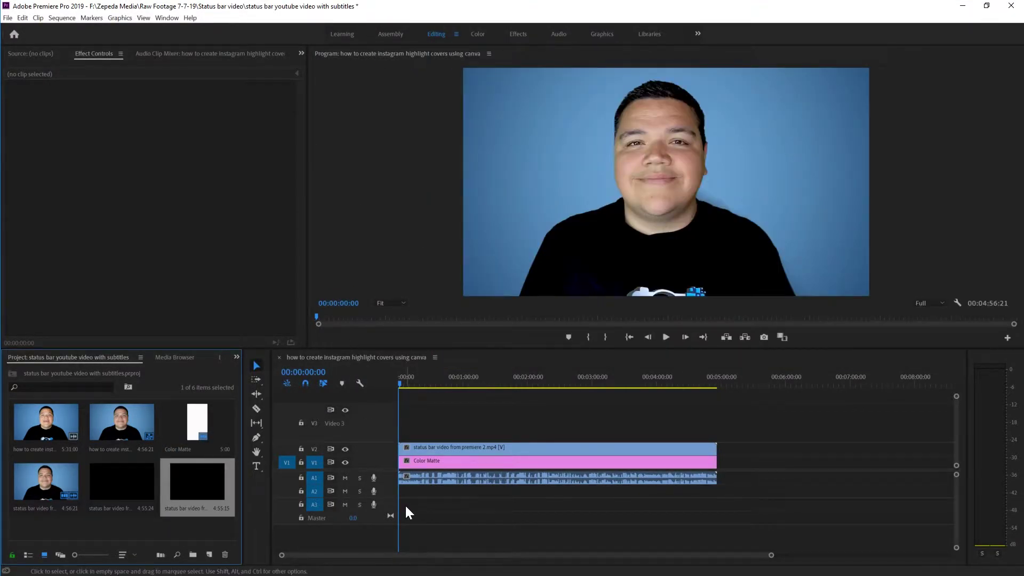
left_click_drag(198, 492, 390, 432)
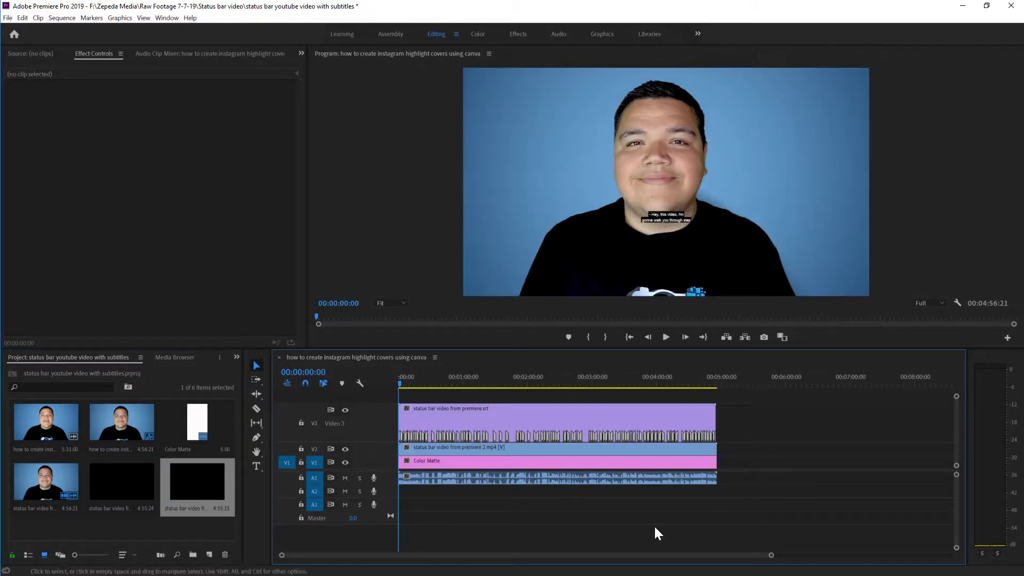
Shift the caption clip to start at 00:00:00:21 and play back to check timing
left_click_drag(771, 555, 557, 571)
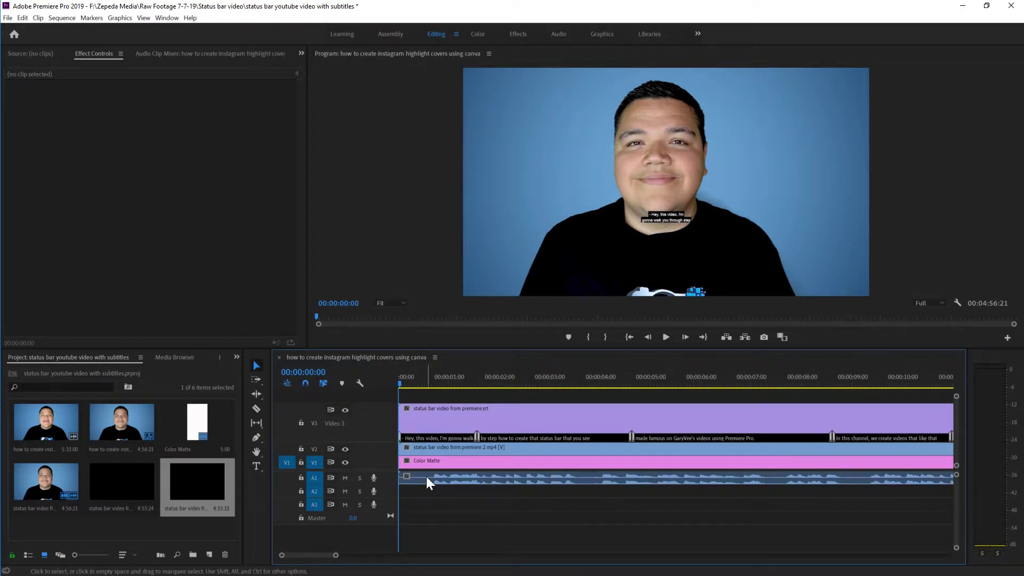
left_click(438, 383)
left_click(433, 385)
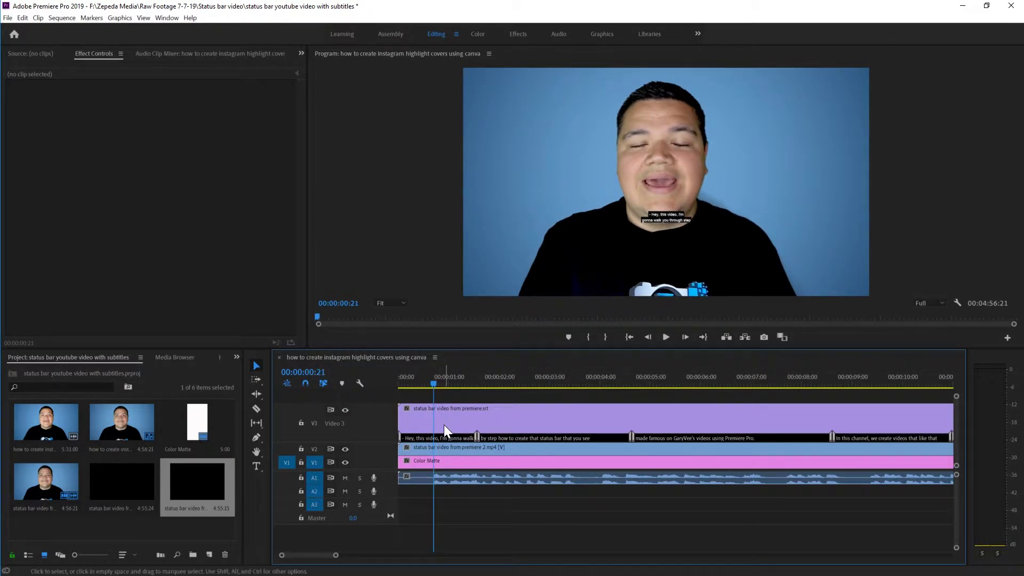
left_click_drag(446, 430, 484, 431)
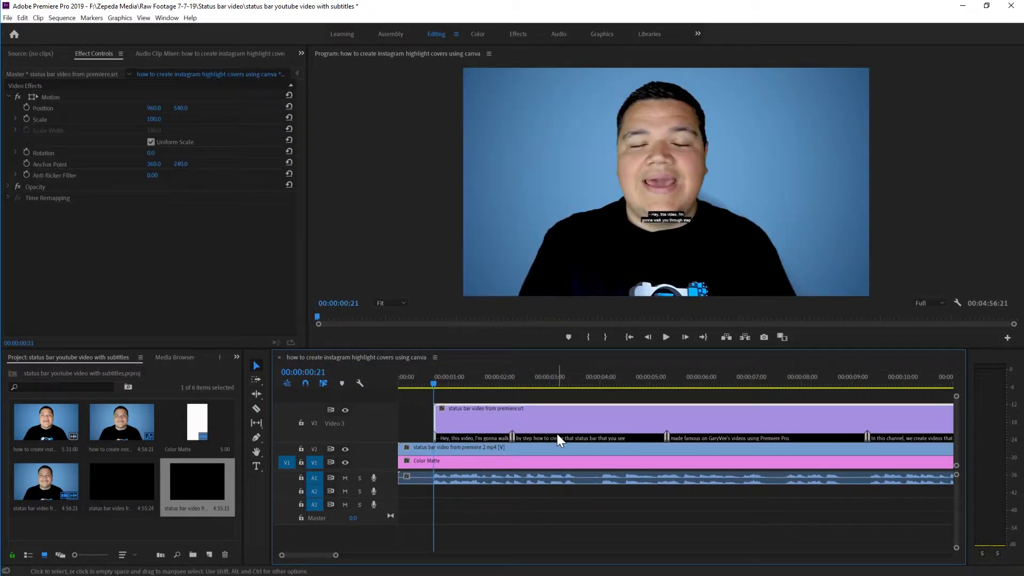
left_click(665, 338)
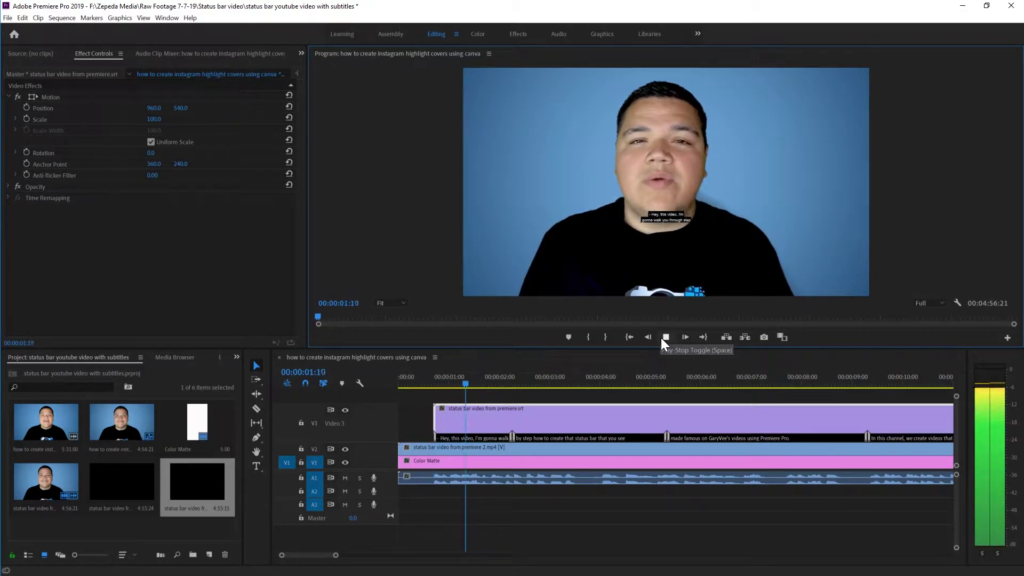
left_click(665, 337)
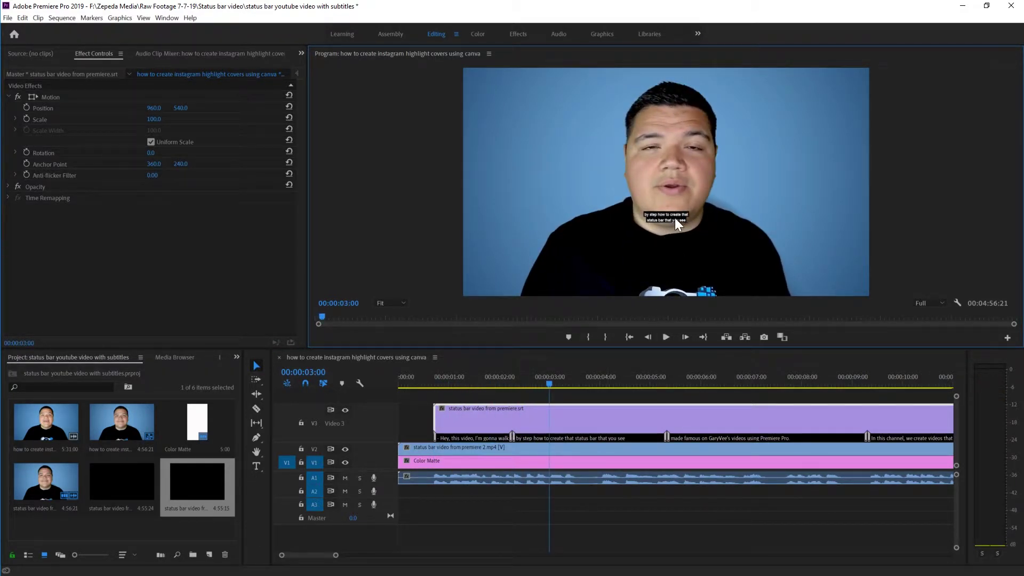
Select all caption entries and place them in the lower cell of the position grid
double_click(631, 425)
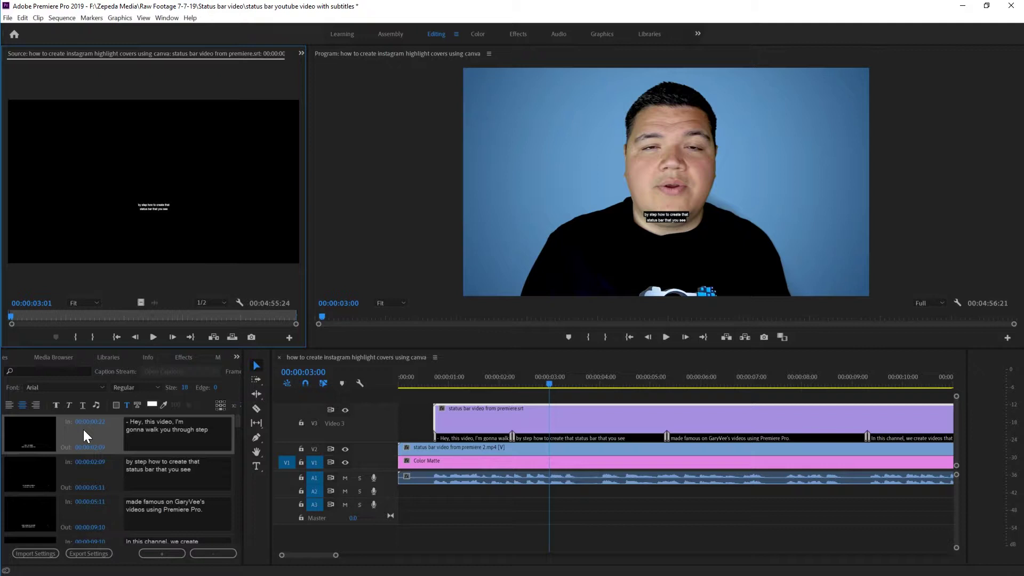
scroll(109, 465, "down", 5)
scroll(109, 465, "up", 5)
right_click(83, 439)
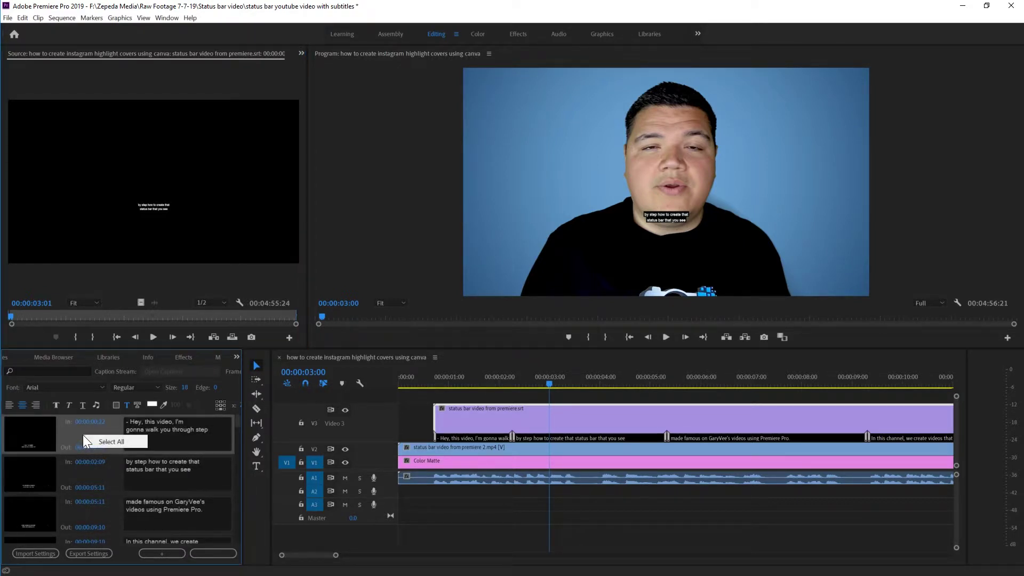
left_click(114, 443)
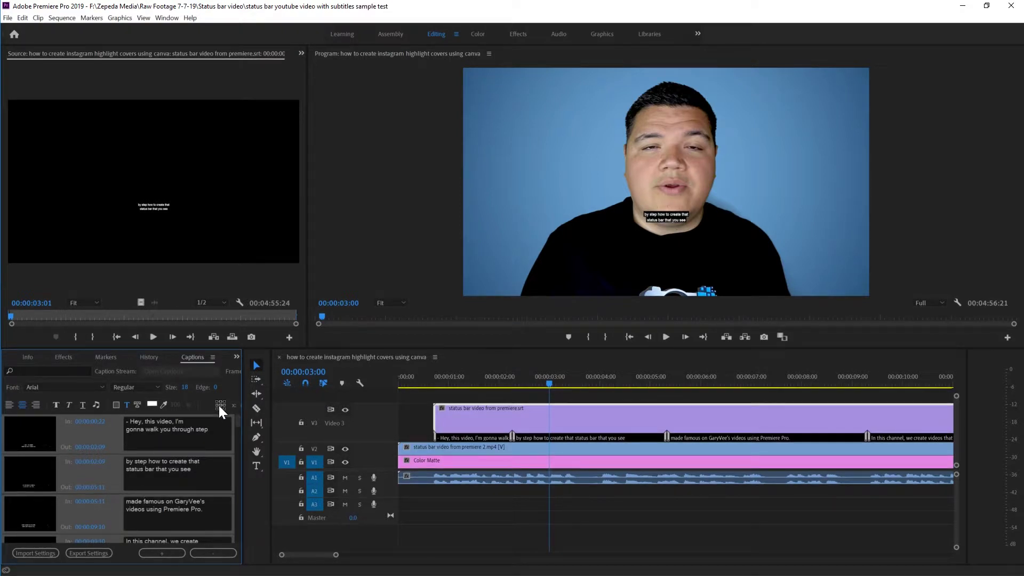
left_click(220, 406)
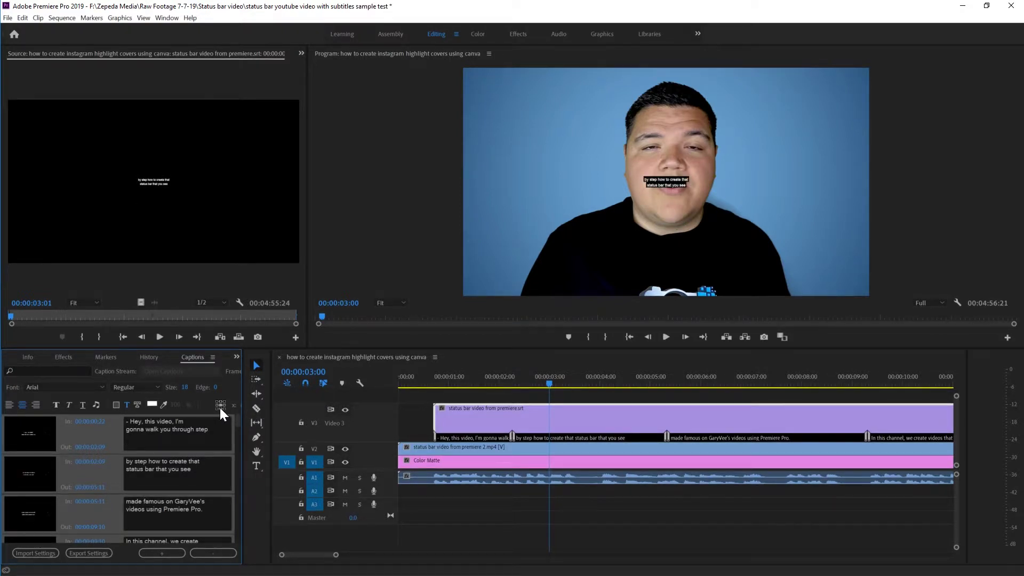
left_click(219, 408)
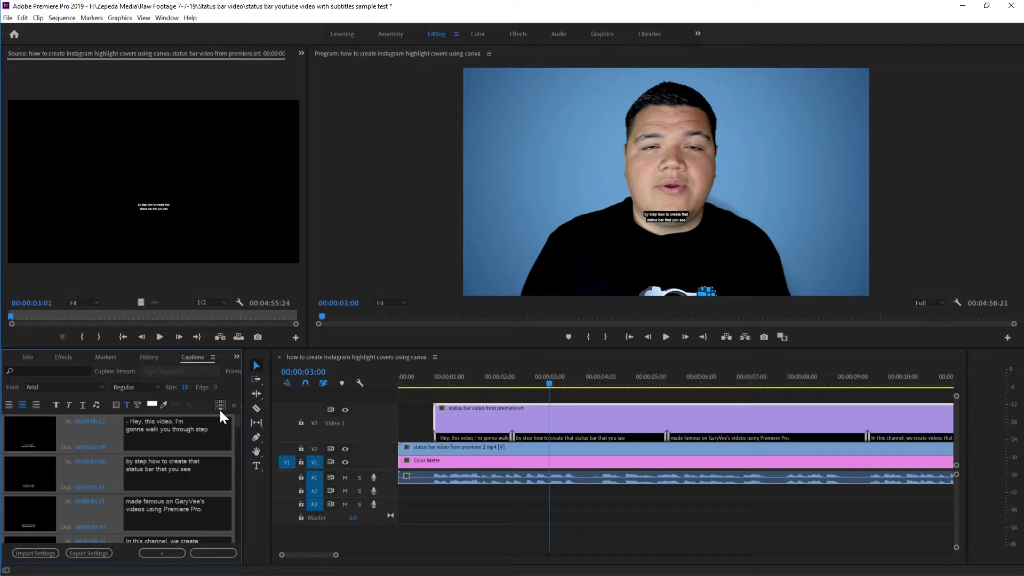
Set the caption clip's Motion Position to 960, 860 in Effect Controls
left_click(220, 405)
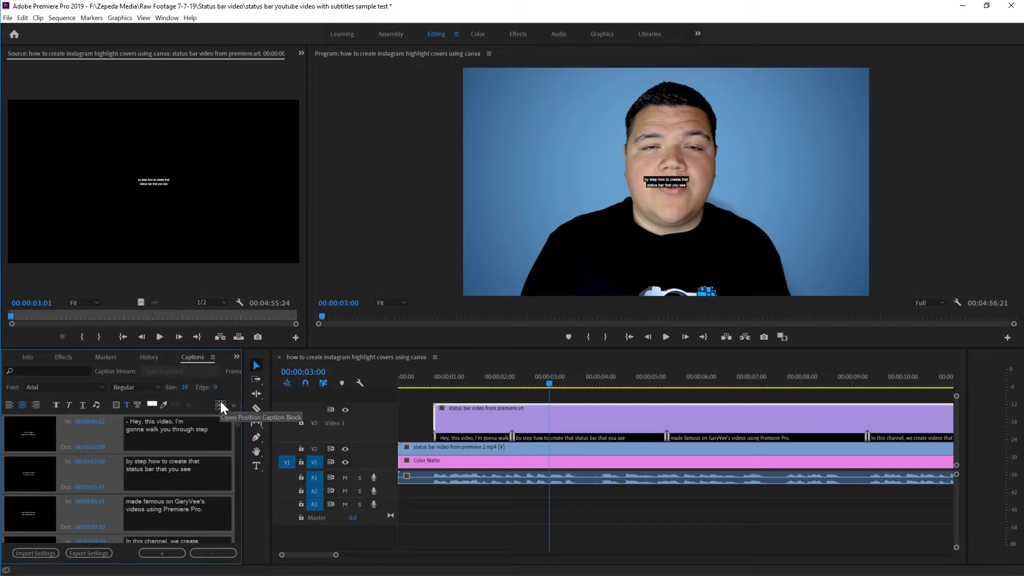
left_click(220, 401)
left_click(220, 408)
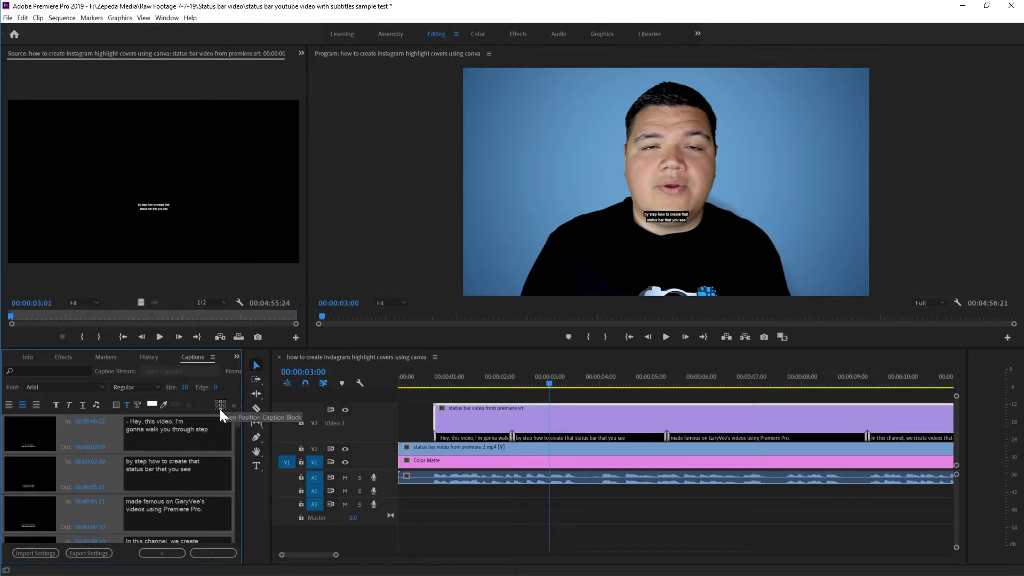
left_click(301, 54)
left_click(308, 76)
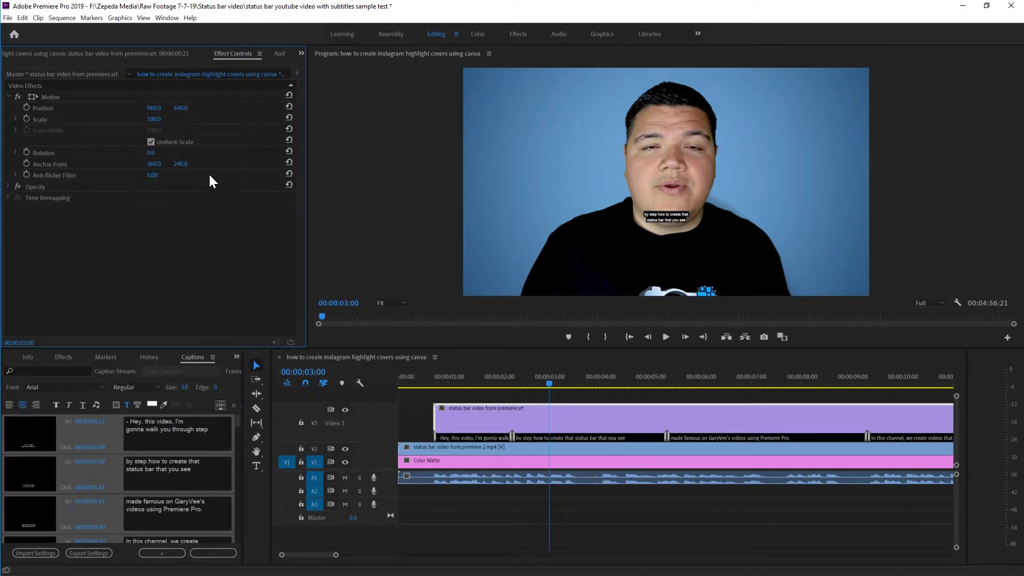
left_click_drag(180, 108, 351, 108)
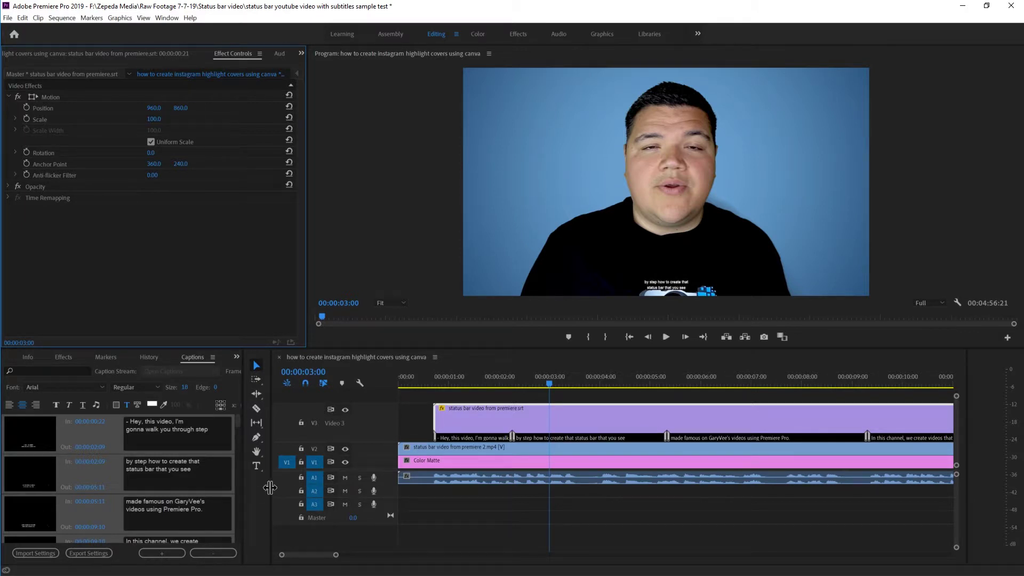
Give the captions size 56, centre alignment and the Bebas Neue font
left_click(184, 387)
type("5")
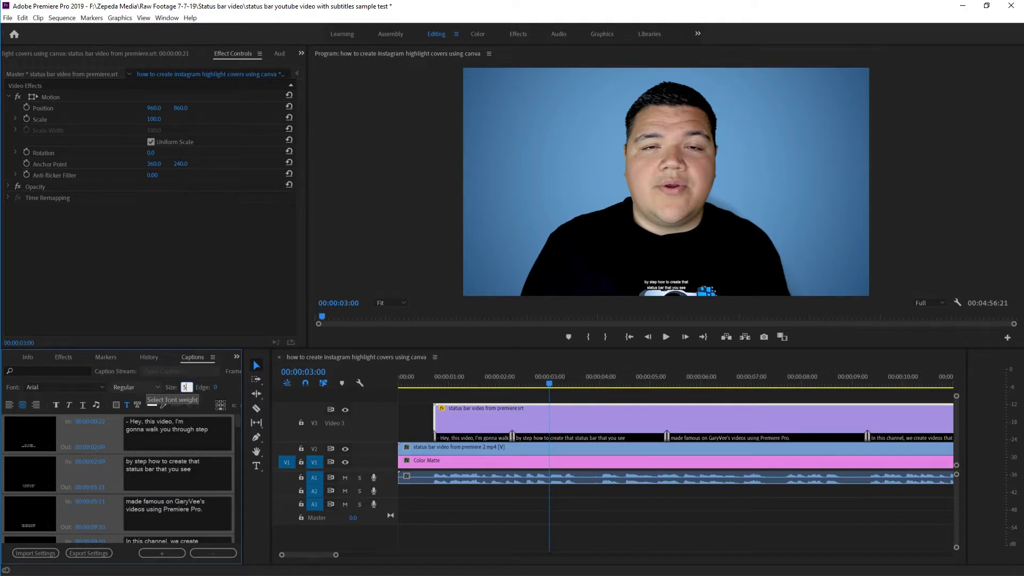
type("6")
key("Return")
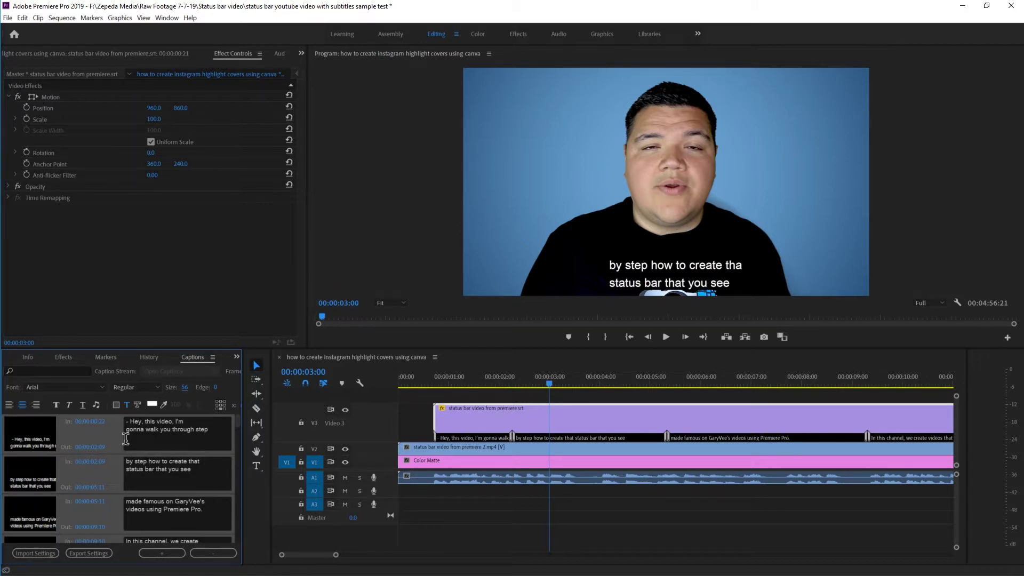
left_click(9, 404)
left_click(23, 405)
left_click(101, 388)
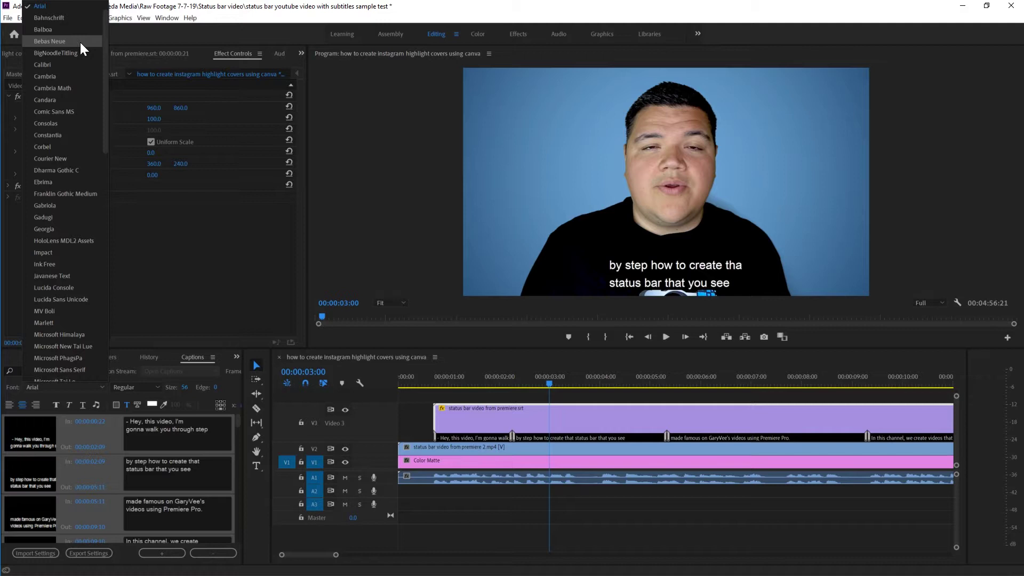
left_click(64, 42)
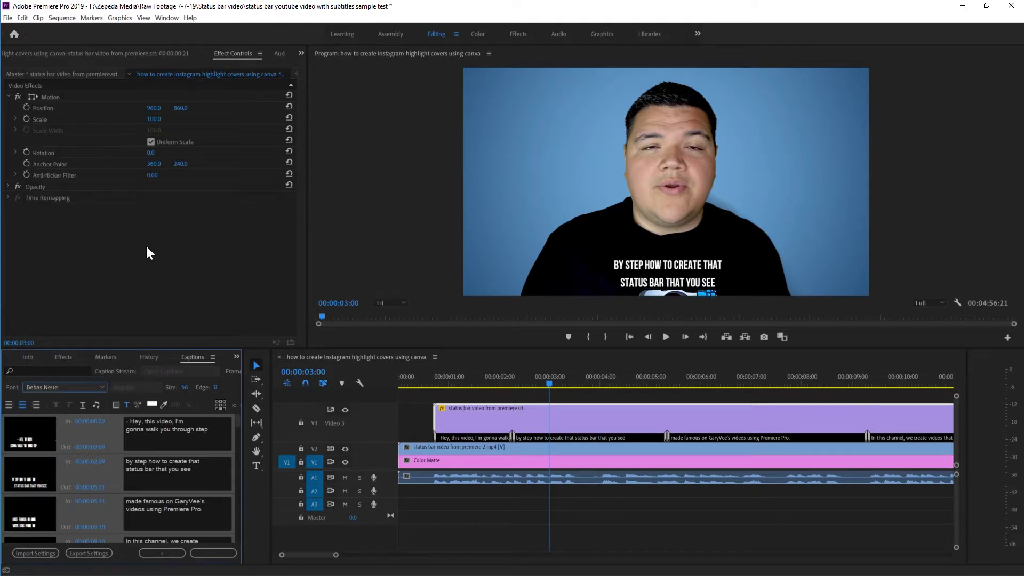
Enable Background Color and try a caption background colour, then cancel the change
left_click(118, 407)
left_click(153, 403)
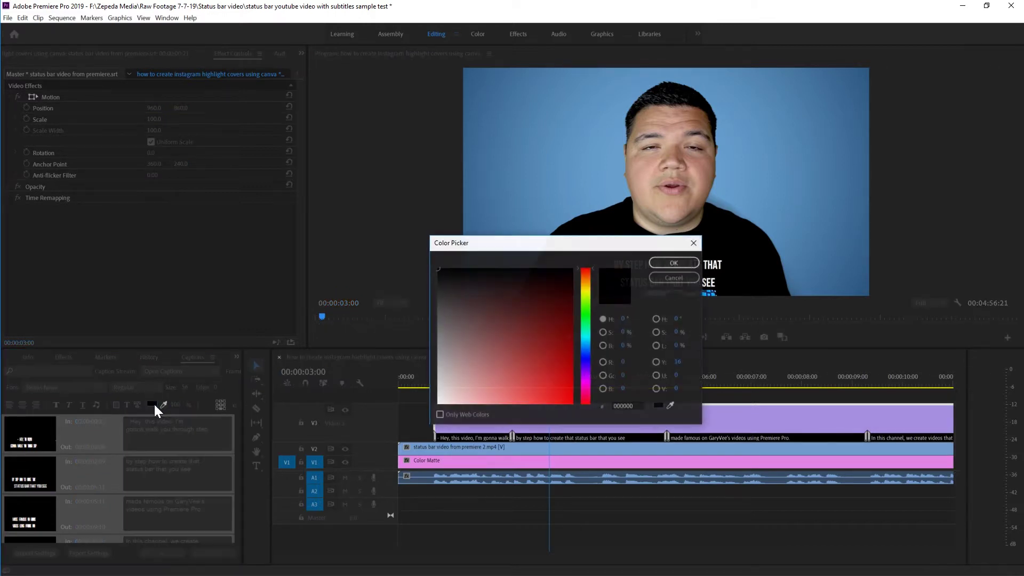
mouse_move(469, 329)
left_mouse_down()
mouse_move(560, 384)
mouse_move(516, 323)
left_mouse_up()
left_click(446, 273)
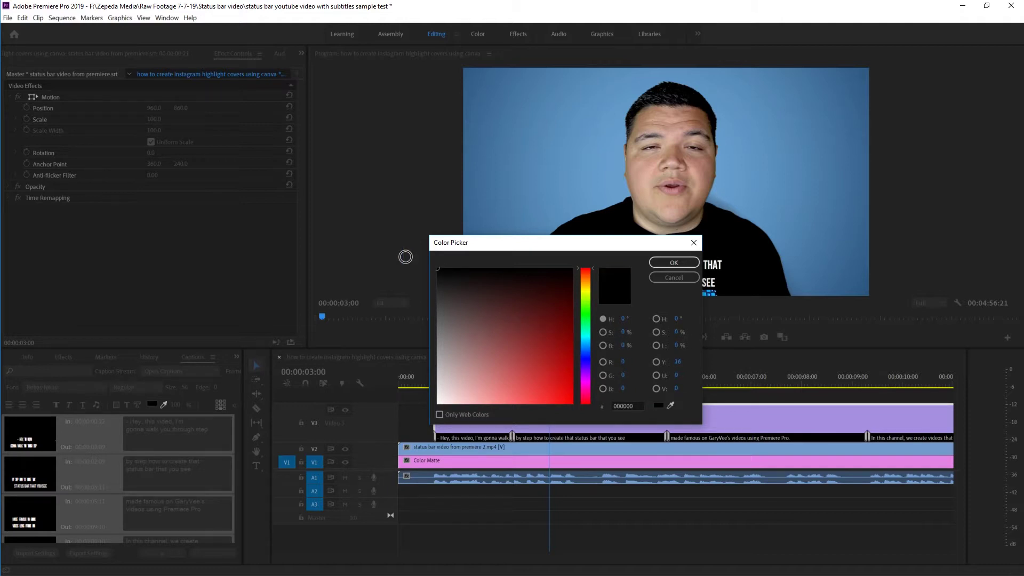
left_click(674, 277)
Set the caption text colour to white FFFFFF
left_click(124, 406)
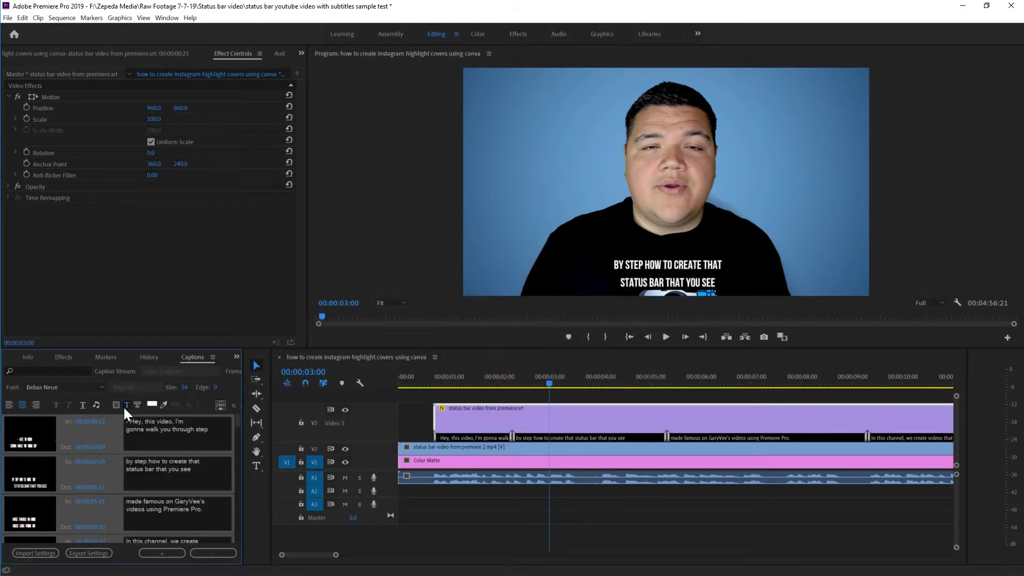
left_click(152, 404)
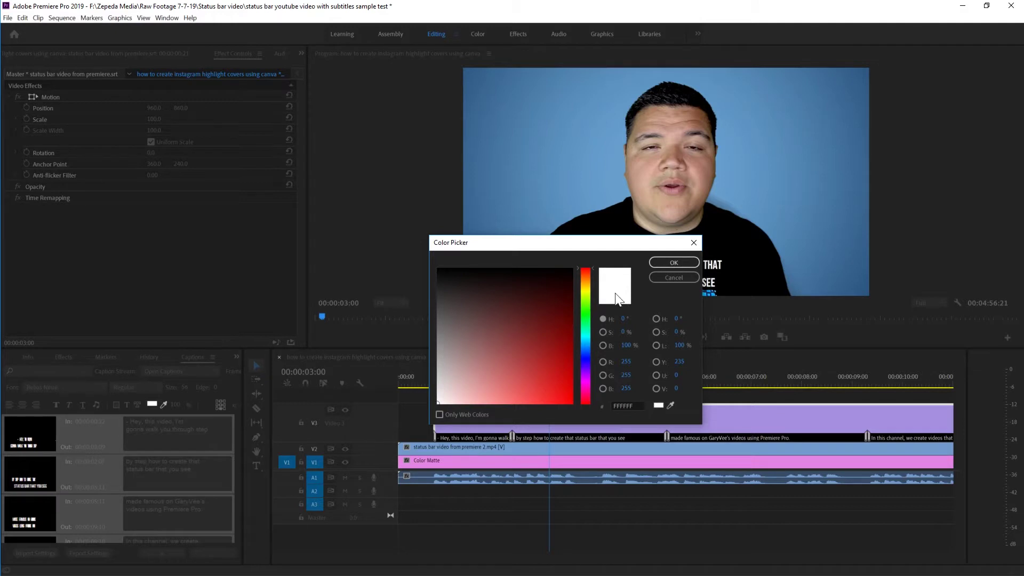
left_click(695, 278)
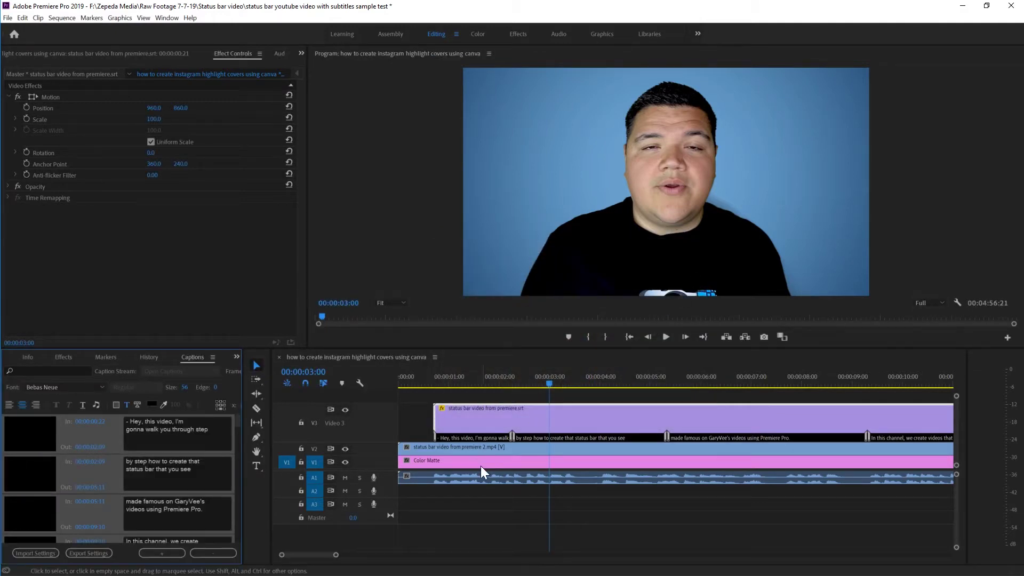
left_click(152, 404)
left_click(439, 403)
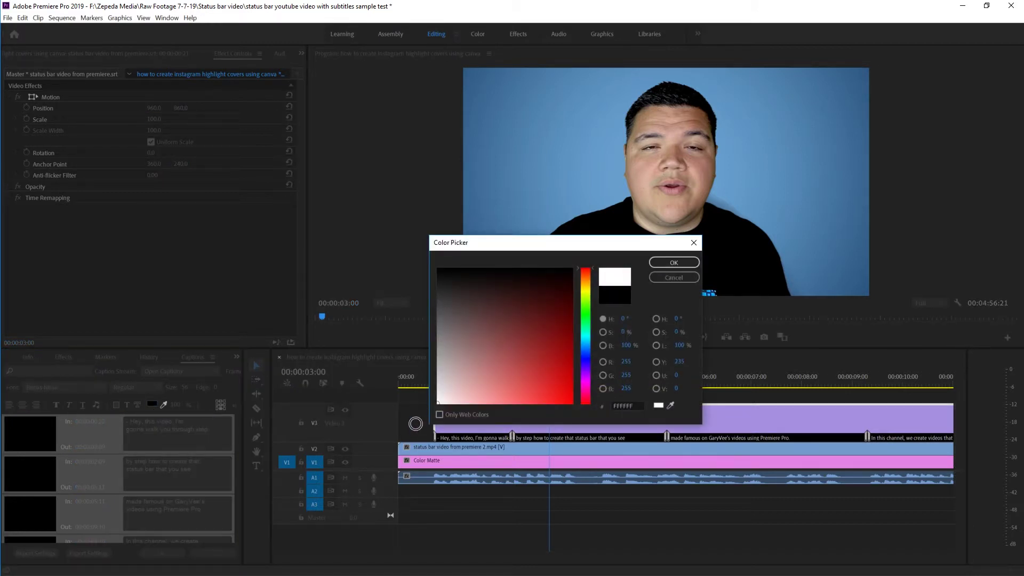
left_click(673, 263)
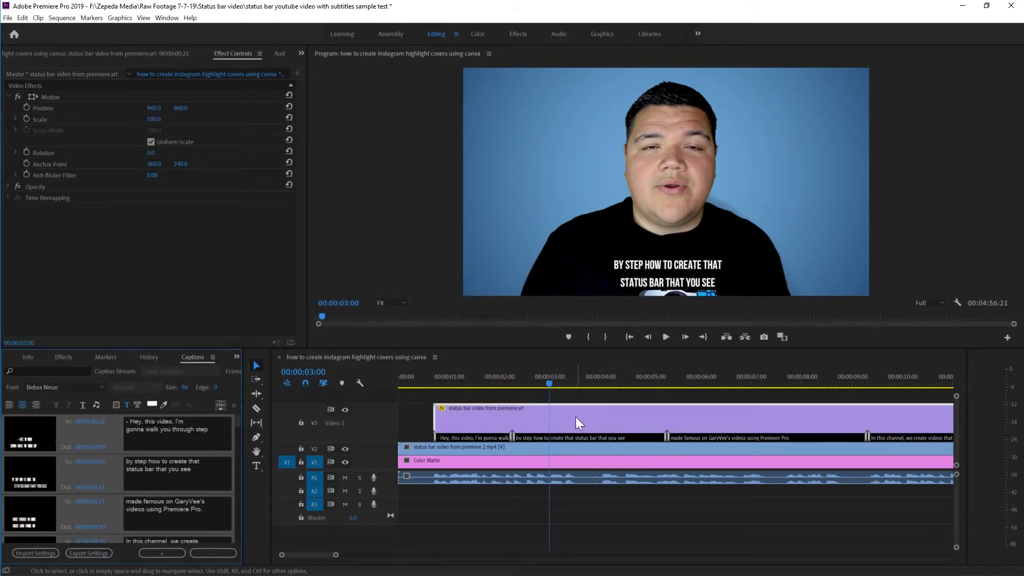
Turn on the black caption background box at 98 opacity and preview it on the timeline
left_click_drag(547, 388, 646, 393)
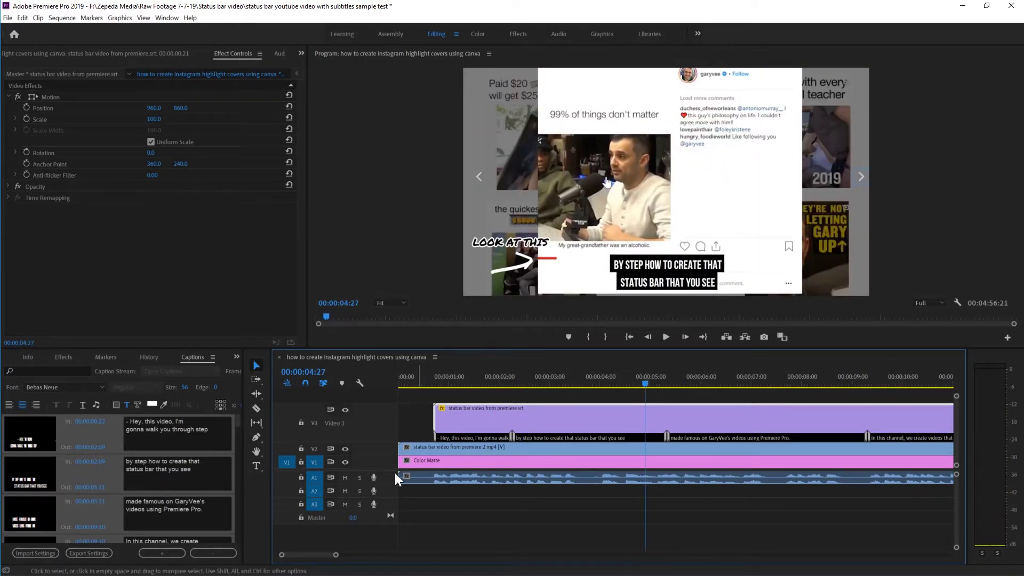
left_click(118, 406)
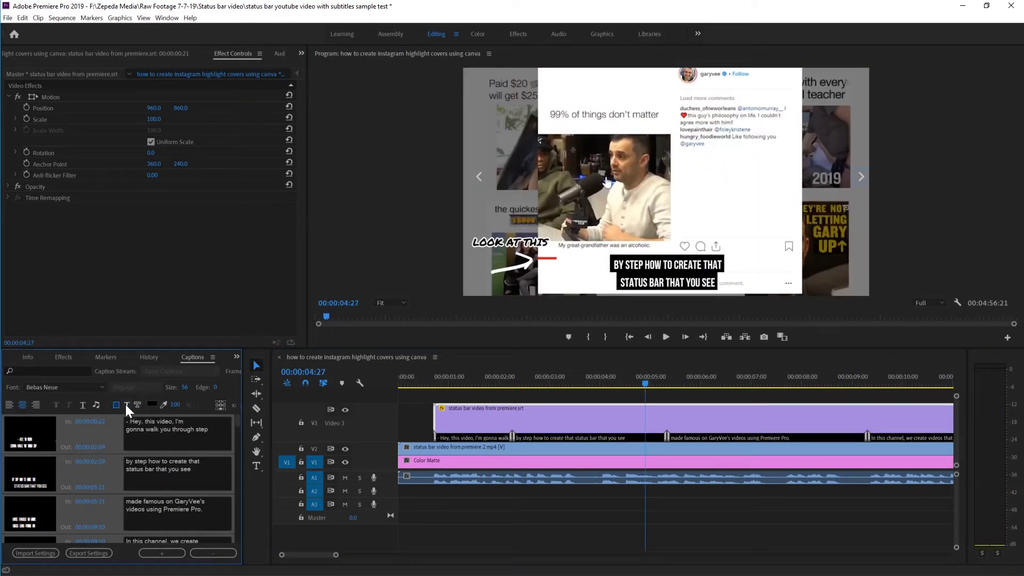
left_click(176, 405)
type("94")
key("Return")
key("space")
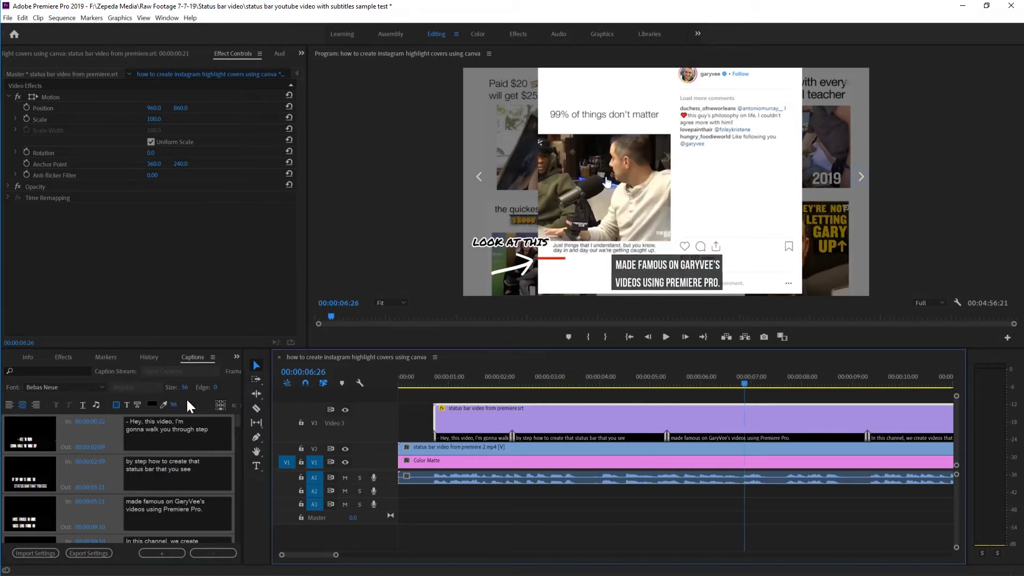
left_click(176, 405)
type("98")
key("Return")
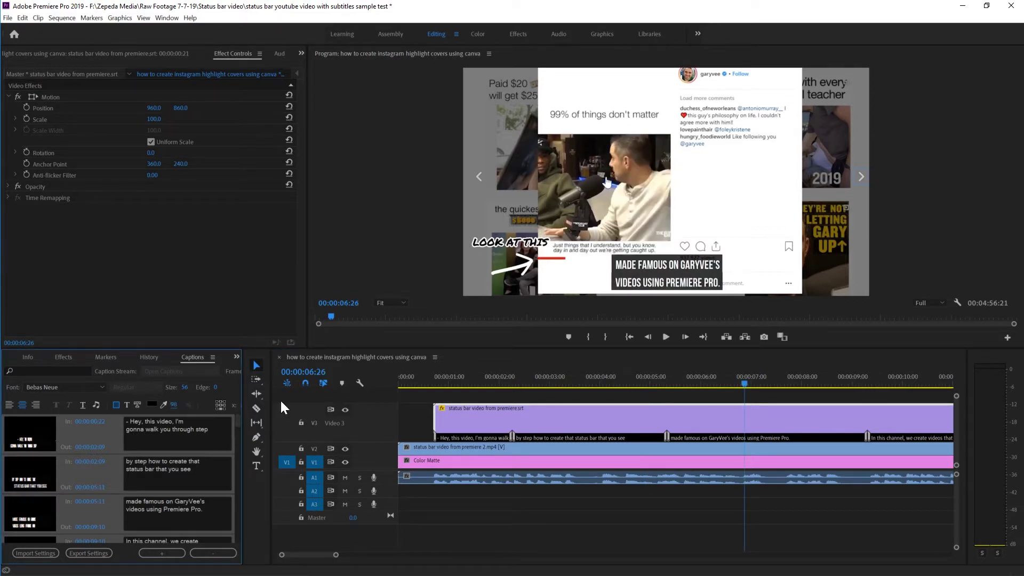
left_click(647, 381)
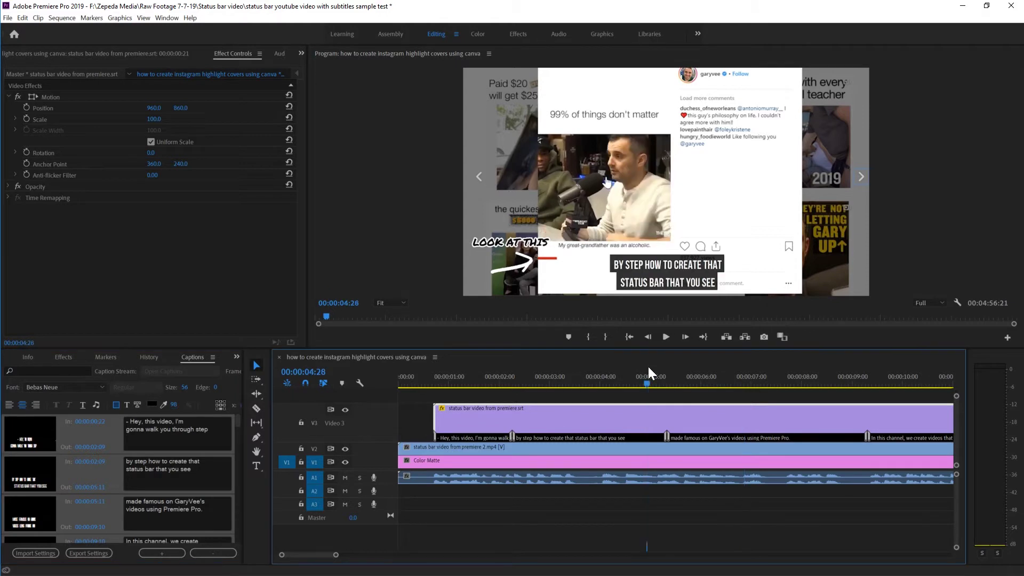
key("minus")
key("minus")
key("minus")
In Rev's download formats, untick SubRip (.srt) and leave Facebook ready SubRip (.srt) unticked
left_click(412, 380)
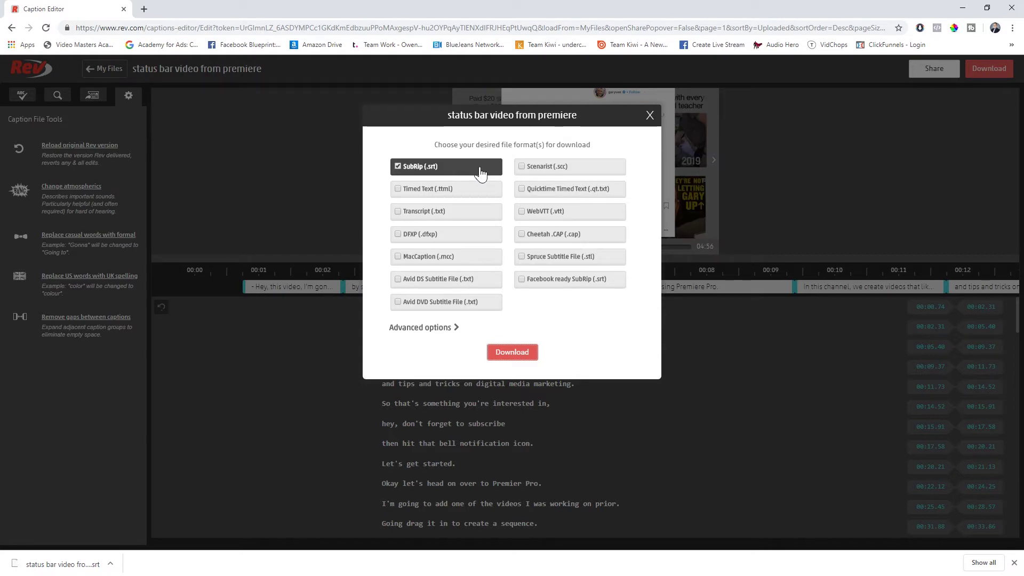
left_click(396, 170)
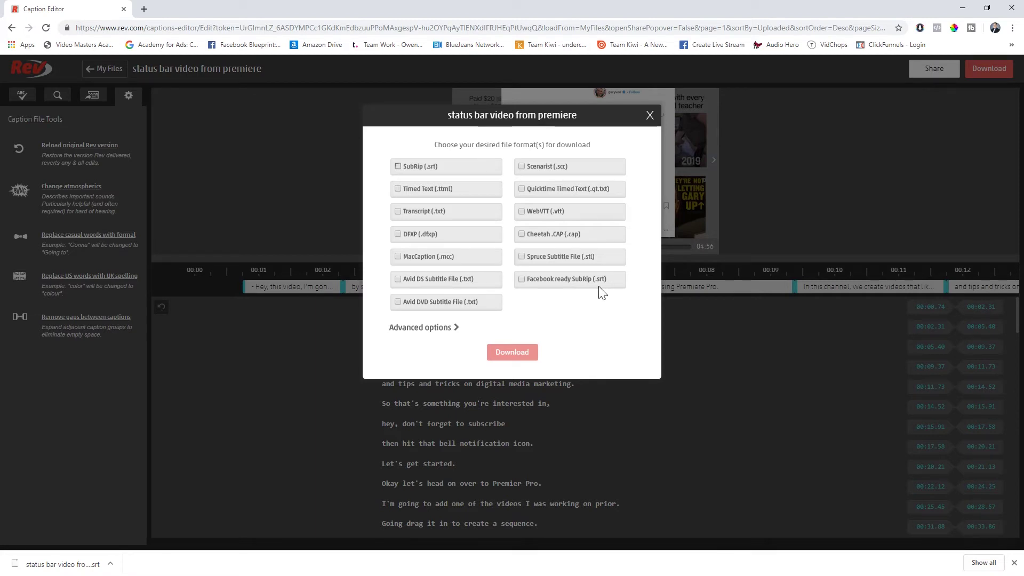
left_click(522, 288)
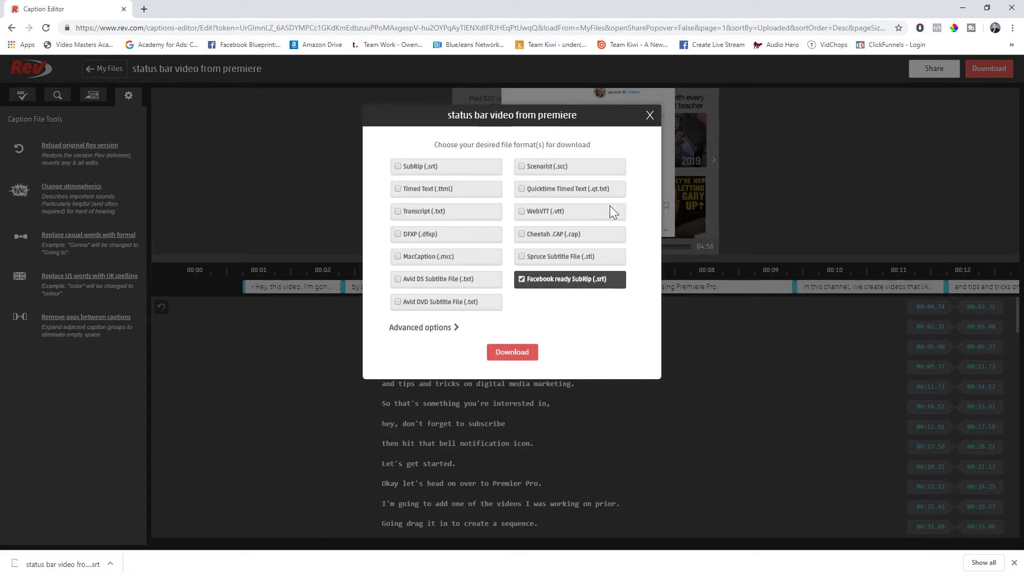
left_click(522, 281)
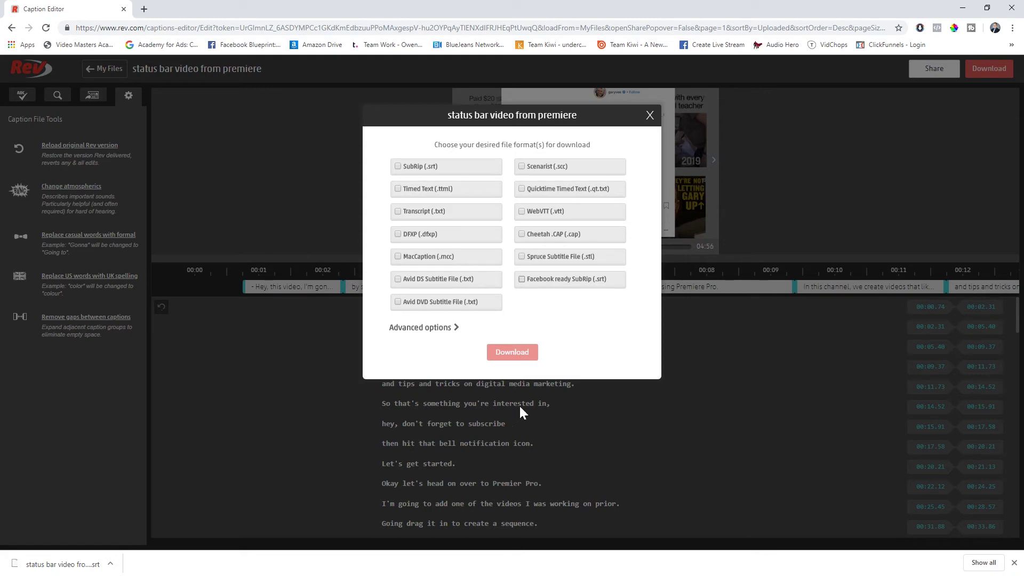